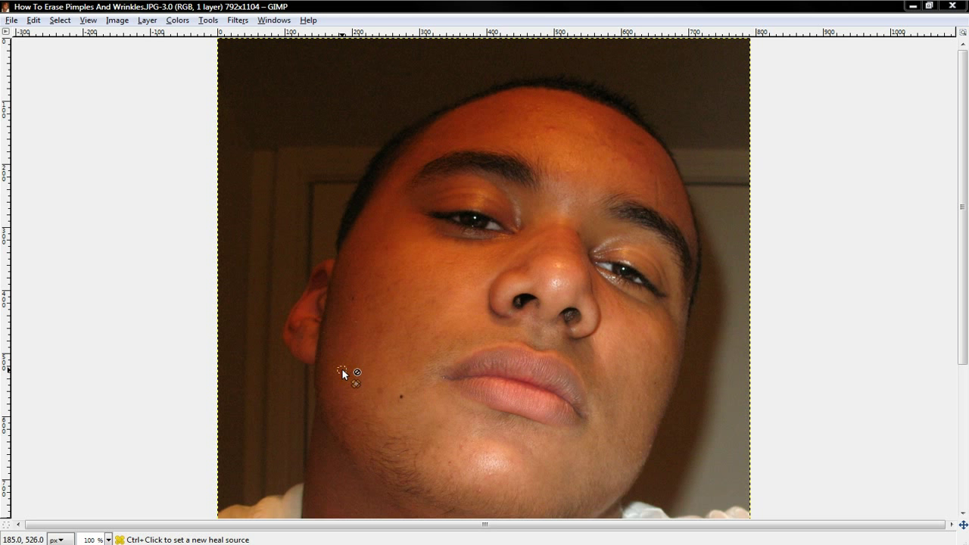
pyautogui.click(344, 541)
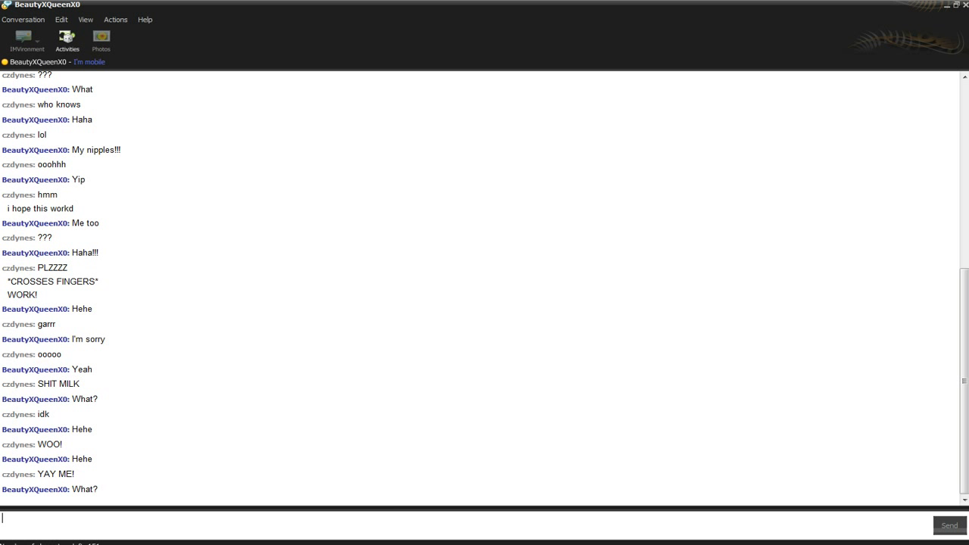
pyautogui.hotkey('alt', 'Tab')
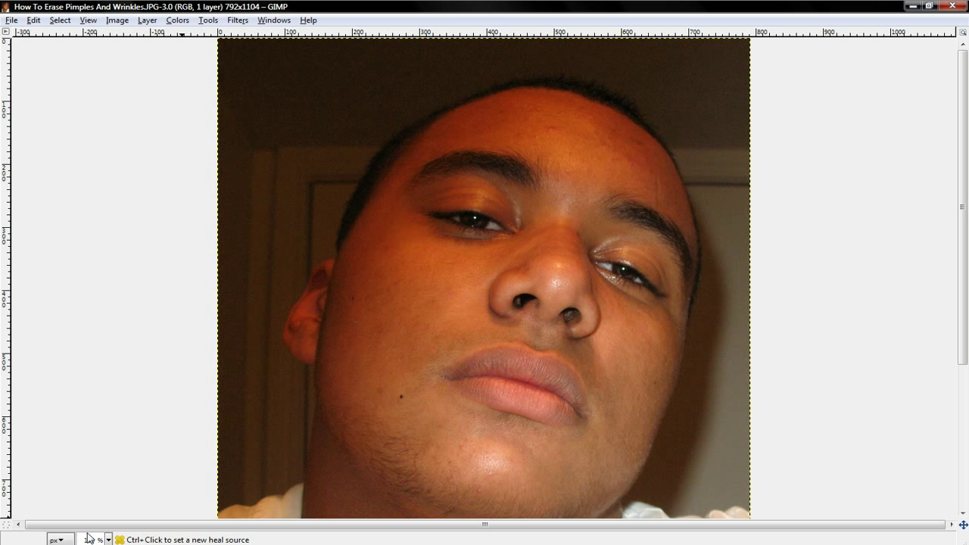
pyautogui.click(146, 21)
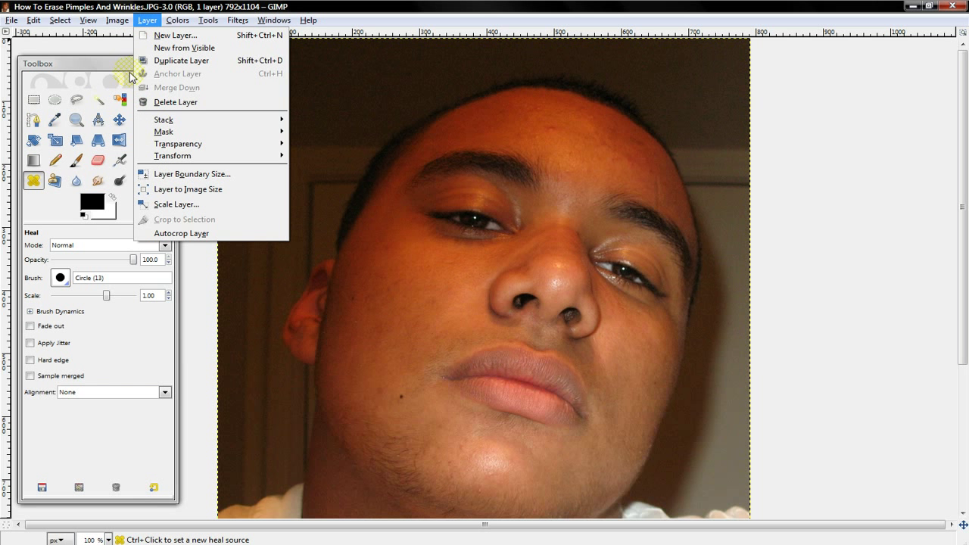
pyautogui.click(45, 198)
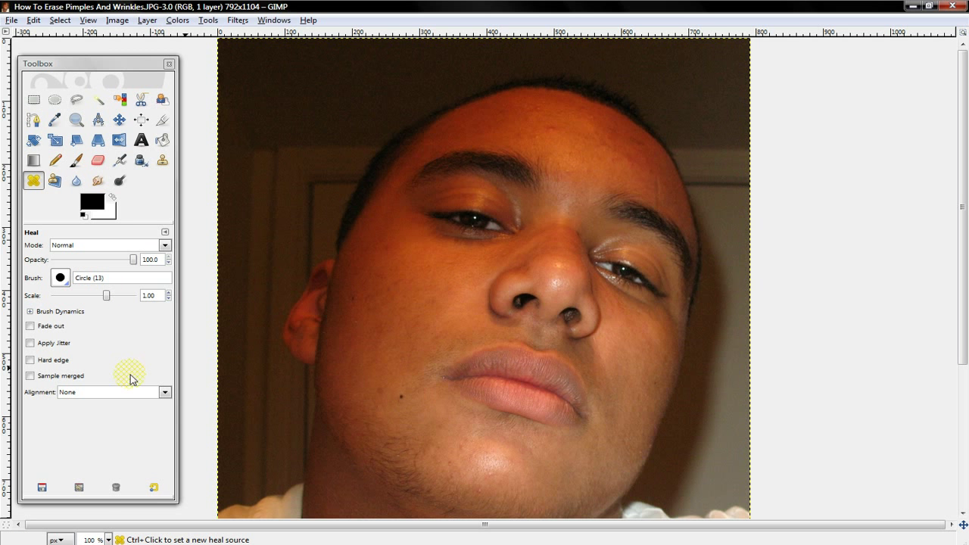
# Sample clean cheek skin above the dark mole and heal the mole and the faint spot beside it
pyautogui.click(108, 538)
pyautogui.click(95, 449)
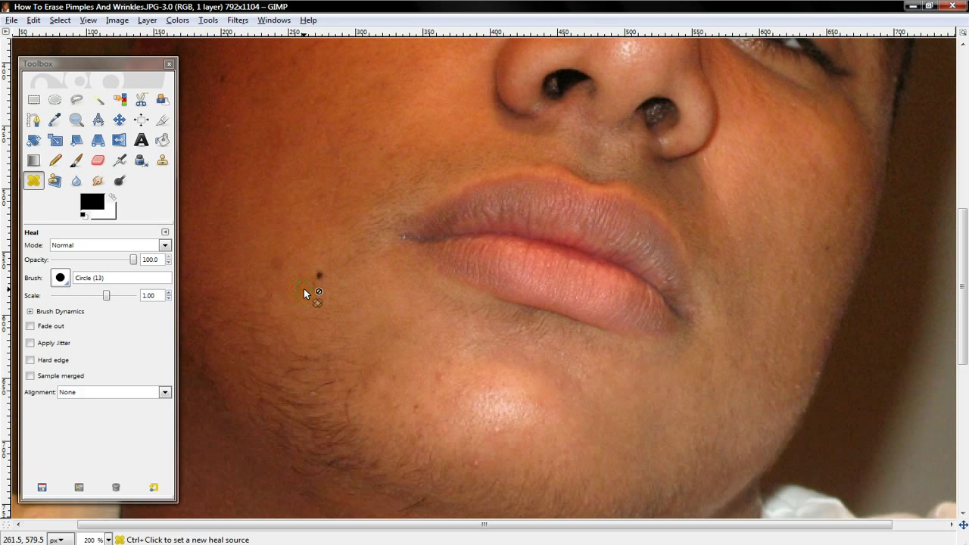
pyautogui.press('ctrl')
pyautogui.keyDown('ctrl'); pyautogui.click(321, 222); pyautogui.keyUp('ctrl')
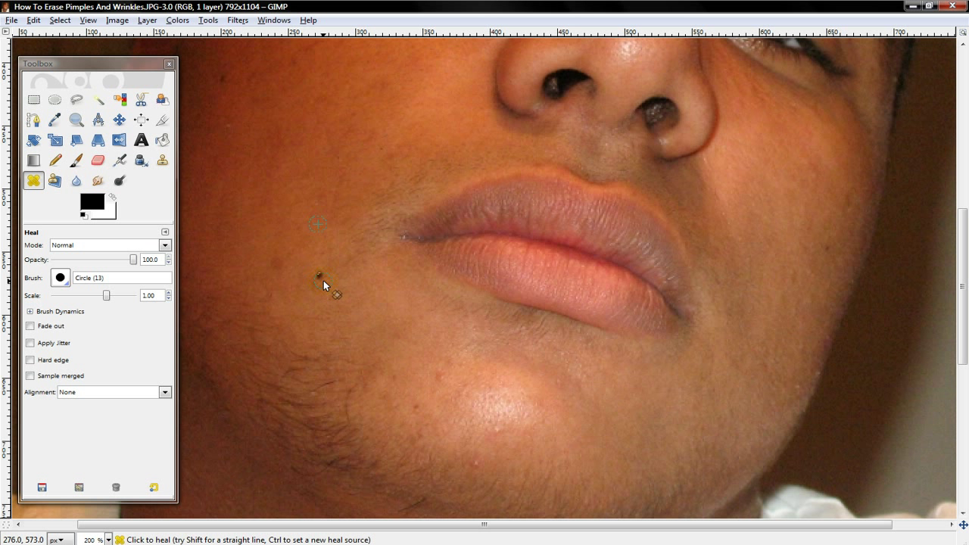
pyautogui.click(318, 274)
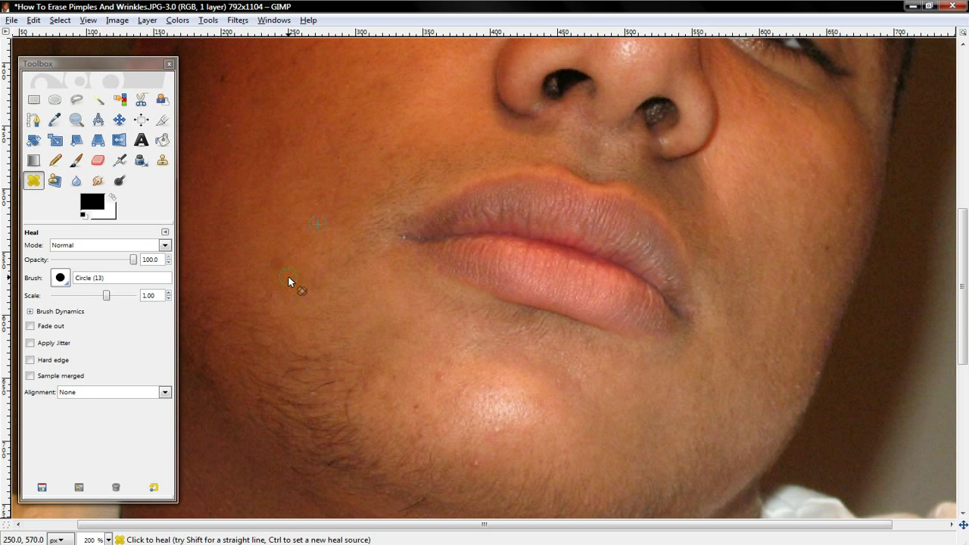
pyautogui.click(273, 261)
# Heal the small blemishes across the chin, taking a new heal source from clean skin above them
pyautogui.click(406, 386)
pyautogui.keyDown('ctrl'); pyautogui.click(427, 354); pyautogui.keyUp('ctrl')
pyautogui.click(441, 382)
pyautogui.click(412, 406)
pyautogui.click(475, 460)
pyautogui.click(494, 432)
pyautogui.click(562, 465)
# Heal the scattered spots on the ear-side cheek and brush over the marks beside the mouth corner
pyautogui.scroll(3, 561, 466)
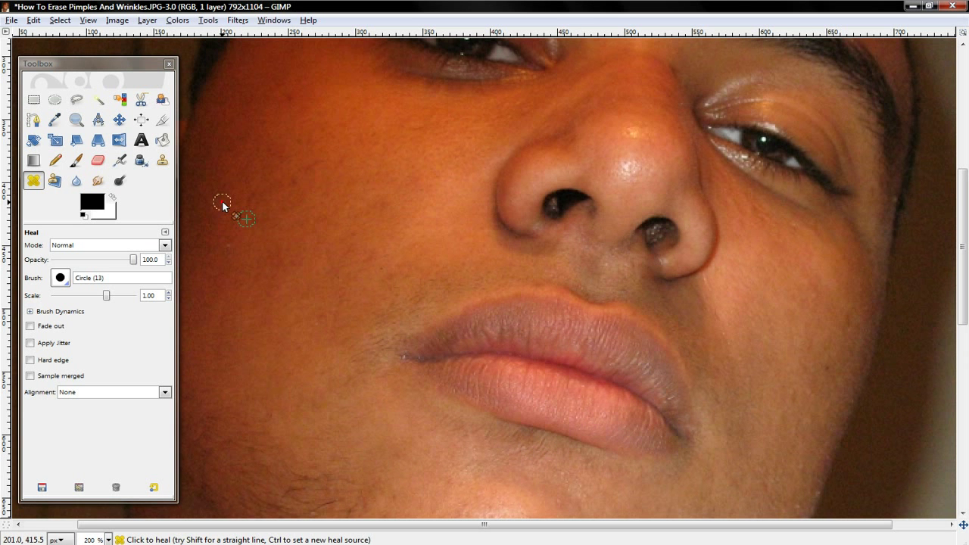
pyautogui.click(225, 256)
pyautogui.click(285, 104)
pyautogui.click(295, 184)
pyautogui.click(338, 298)
pyautogui.moveTo(376, 384); pyautogui.dragTo(373, 328)
pyautogui.moveTo(373, 411); pyautogui.dragTo(378, 355)
# Sample clean forehead skin and heal the reddish bumps on the upper middle of the forehead
pyautogui.scroll(5, 447, 322)
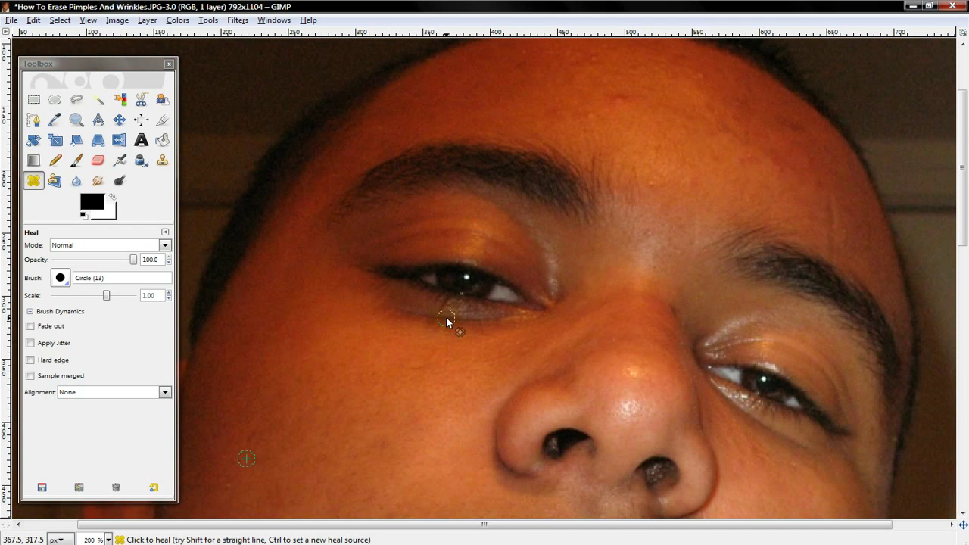
pyautogui.scroll(3, 446, 317)
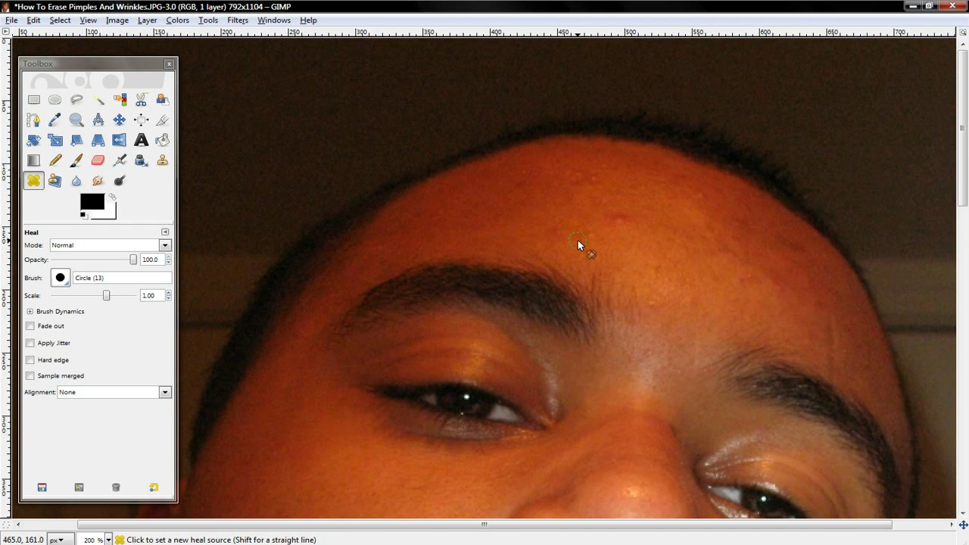
pyautogui.keyDown('ctrl'); pyautogui.click(577, 244); pyautogui.keyUp('ctrl')
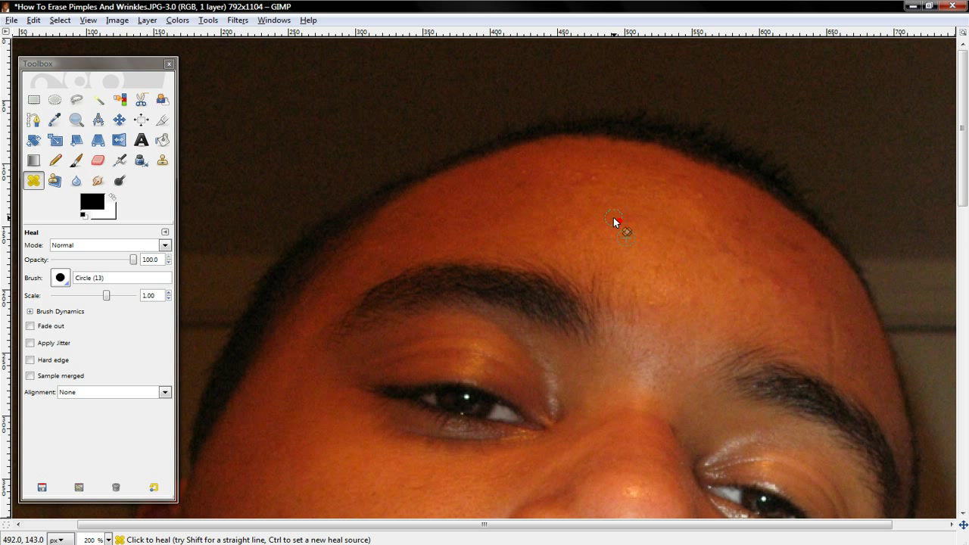
pyautogui.click(618, 220)
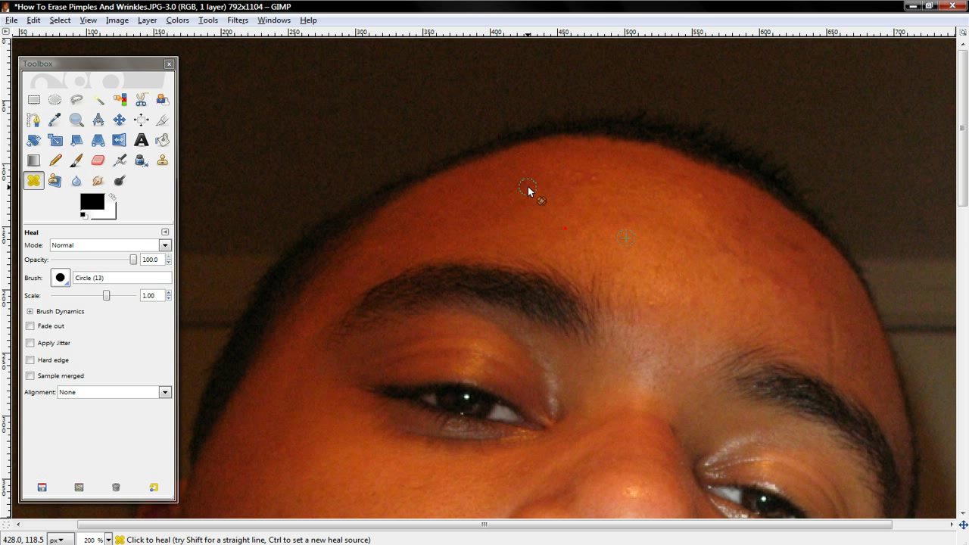
pyautogui.click(578, 180)
# Set a new heal source in the middle of the forehead and heal the blemishes above and between the eyebrows
pyautogui.scroll(-3, 685, 150)
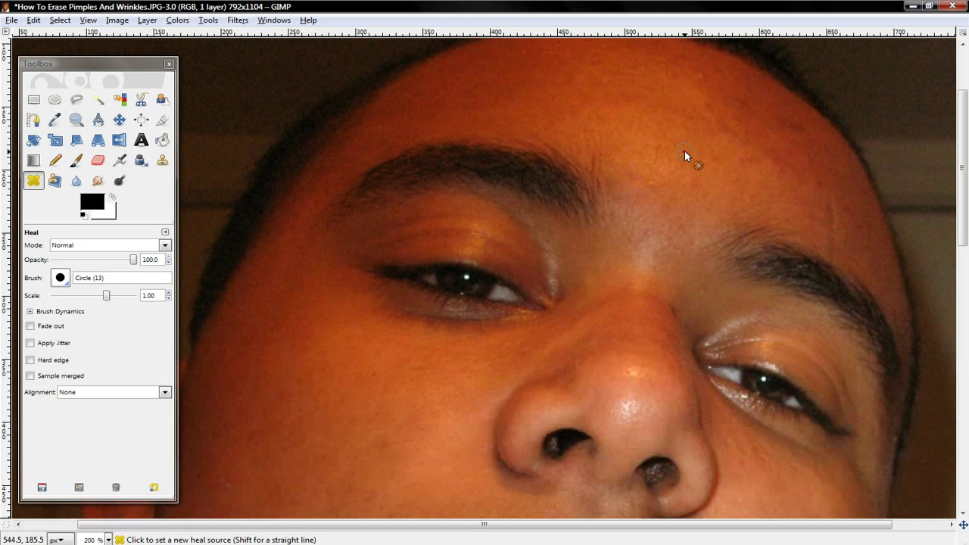
pyautogui.keyDown('ctrl'); pyautogui.click(684, 151); pyautogui.keyUp('ctrl')
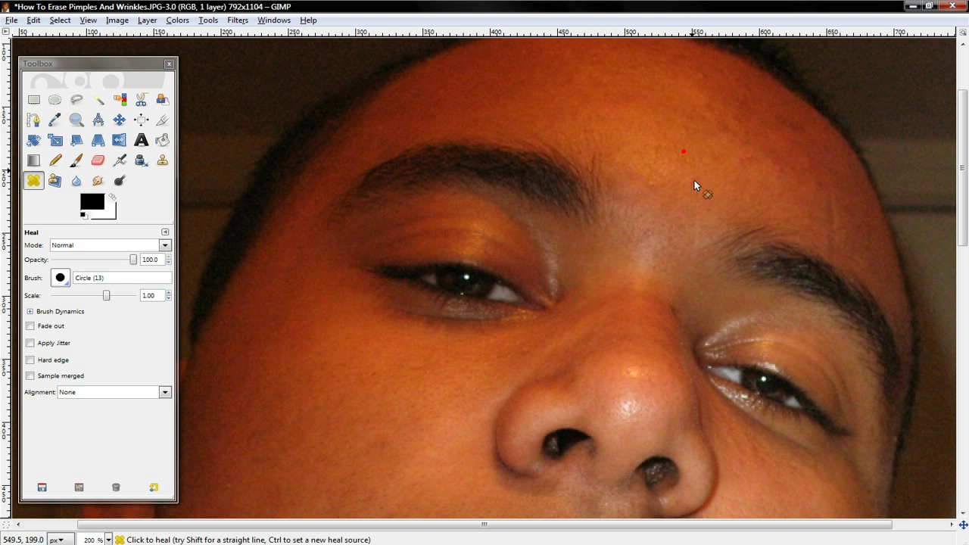
pyautogui.click(691, 181)
pyautogui.click(629, 180)
pyautogui.click(718, 156)
pyautogui.click(742, 114)
pyautogui.click(620, 60)
# Heal the dark marks and thin scar line at the side of the forehead, resampling from nearby skin
pyautogui.click(827, 148)
pyautogui.keyDown('ctrl'); pyautogui.click(842, 168); pyautogui.keyUp('ctrl')
pyautogui.click(834, 198)
pyautogui.moveTo(830, 214)
pyautogui.mouseDown()
pyautogui.moveTo(834, 252)
pyautogui.moveTo(814, 206)
pyautogui.mouseUp()
pyautogui.click(804, 151)
pyautogui.keyDown('ctrl'); pyautogui.click(816, 160); pyautogui.keyUp('ctrl')
# Heal the spots and fine lines on the cheek beside the nose, on the picture's right side
pyautogui.scroll(-5, 758, 95)
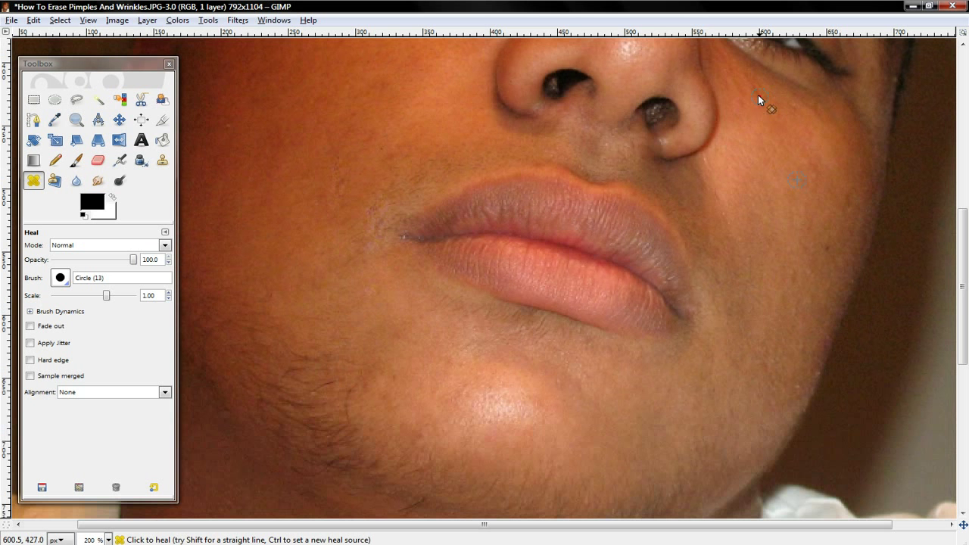
pyautogui.click(730, 85)
pyautogui.click(796, 109)
pyautogui.click(834, 235)
pyautogui.click(802, 263)
# Heal the mark on the upper nose and the small blemishes around the bright area of the chin
pyautogui.scroll(5, 711, 387)
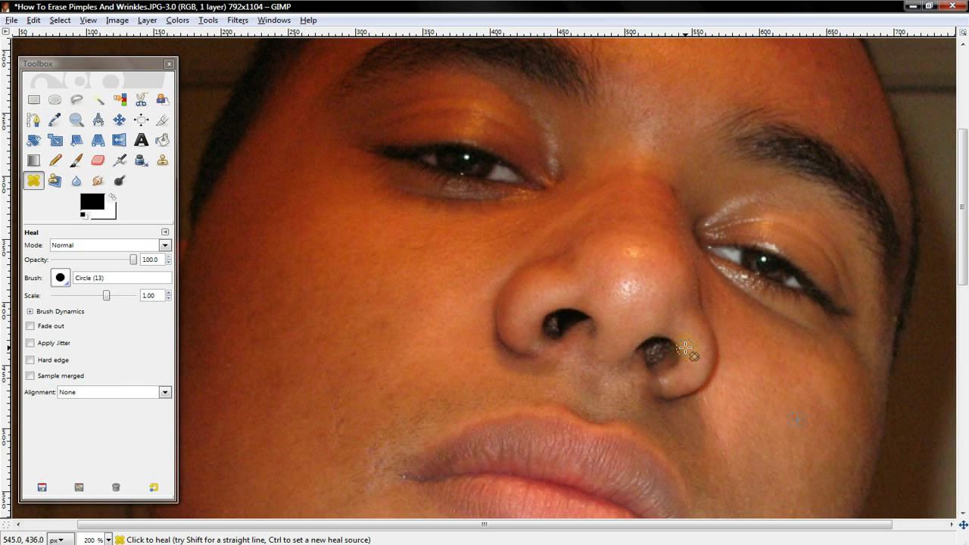
pyautogui.click(670, 205)
pyautogui.scroll(3, 628, 182)
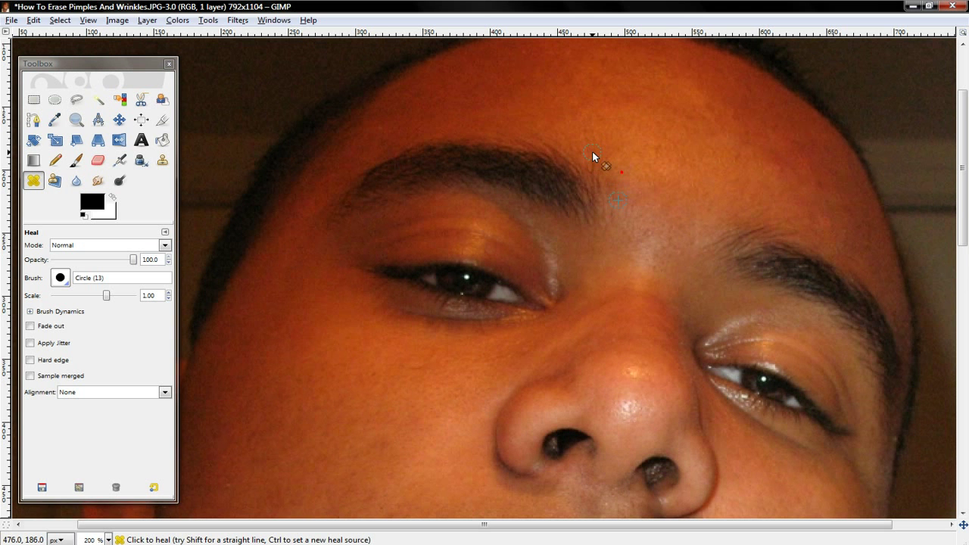
pyautogui.scroll(-10, 594, 153)
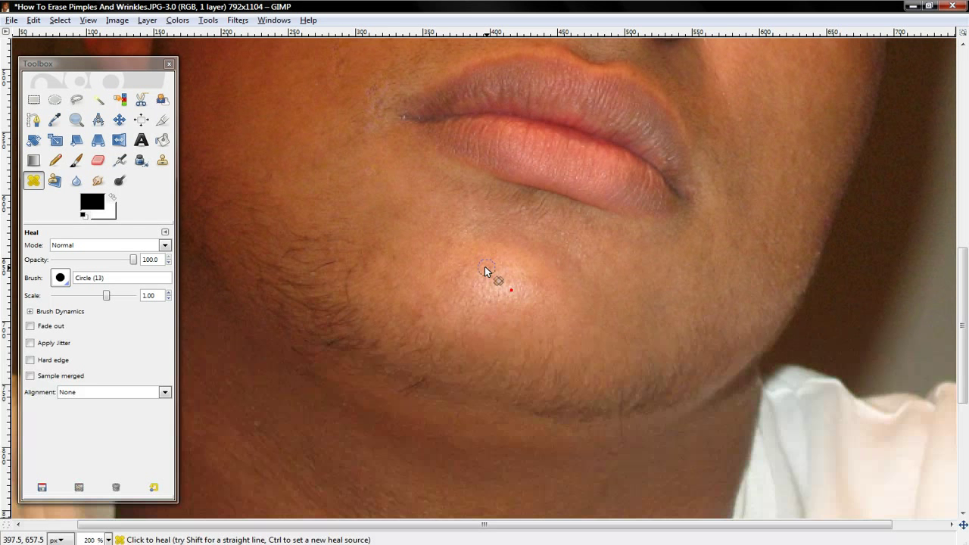
pyautogui.click(460, 279)
pyautogui.click(482, 318)
# Sample skin just above the right-hand eyebrow and heal the reddish spot higher on the forehead
pyautogui.scroll(8, 649, 370)
pyautogui.scroll(4, 649, 371)
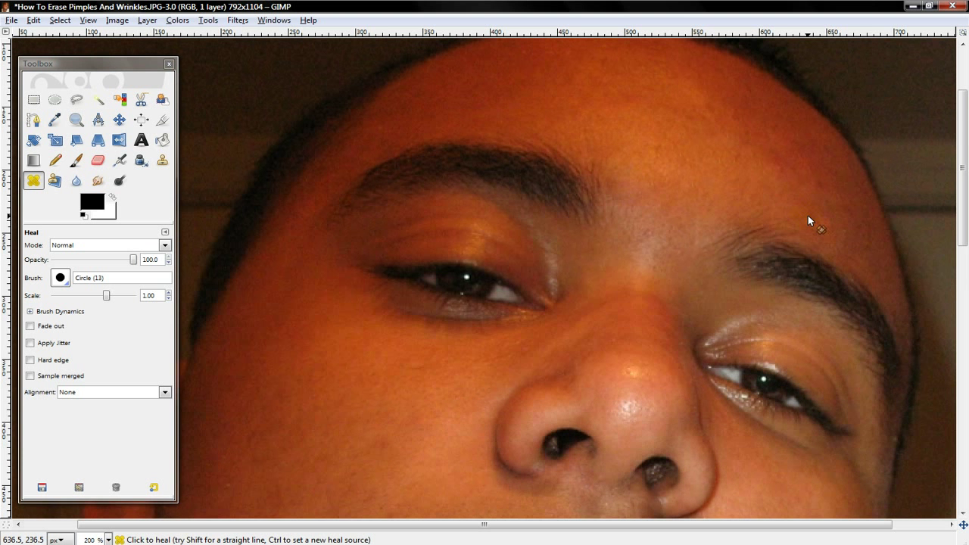
pyautogui.keyDown('ctrl'); pyautogui.click(792, 212); pyautogui.keyUp('ctrl')
pyautogui.click(767, 157)
# Sample clean skin on the right-hand cheek and heal the spot below the outer eye
pyautogui.scroll(-4, 560, 271)
pyautogui.scroll(-4, 560, 269)
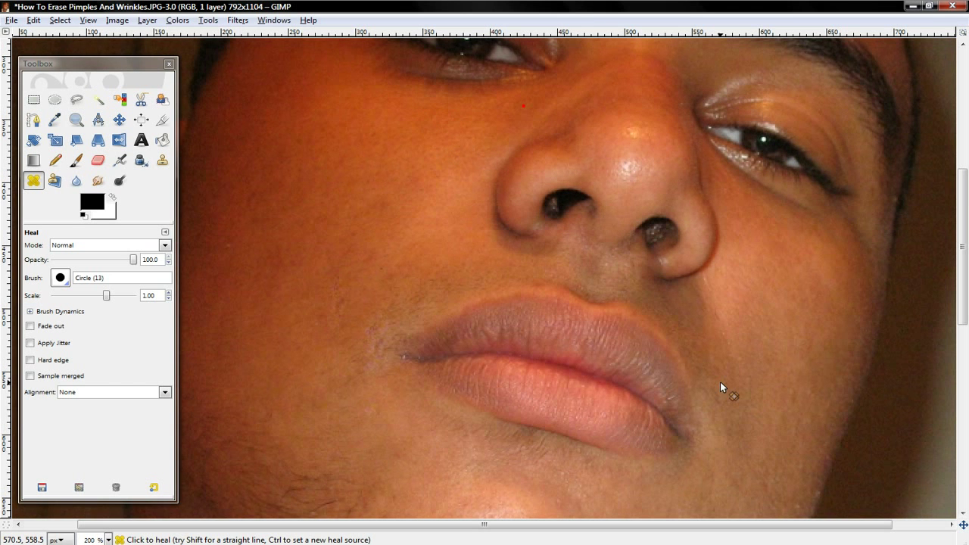
pyautogui.keyDown('ctrl'); pyautogui.click(793, 295); pyautogui.keyUp('ctrl')
pyautogui.click(804, 247)
# Sample clean skin on the left-hand cheek and heal the discoloured patches around the adjacent mouth corner
pyautogui.keyDown('ctrl'); pyautogui.click(348, 252); pyautogui.keyUp('ctrl')
pyautogui.scroll(-5, 379, 352)
pyautogui.scroll(2, 398, 333)
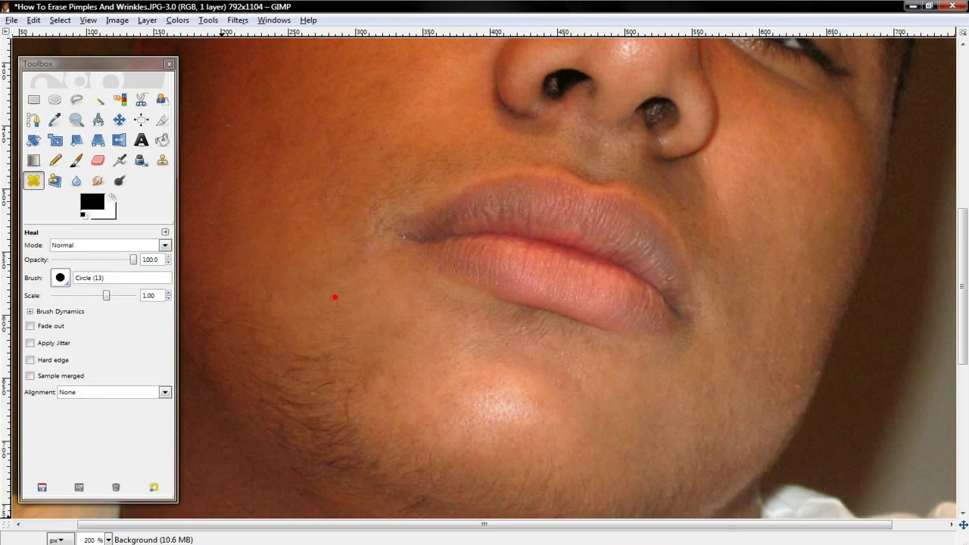
pyautogui.click(107, 539)
pyautogui.click(88, 465)
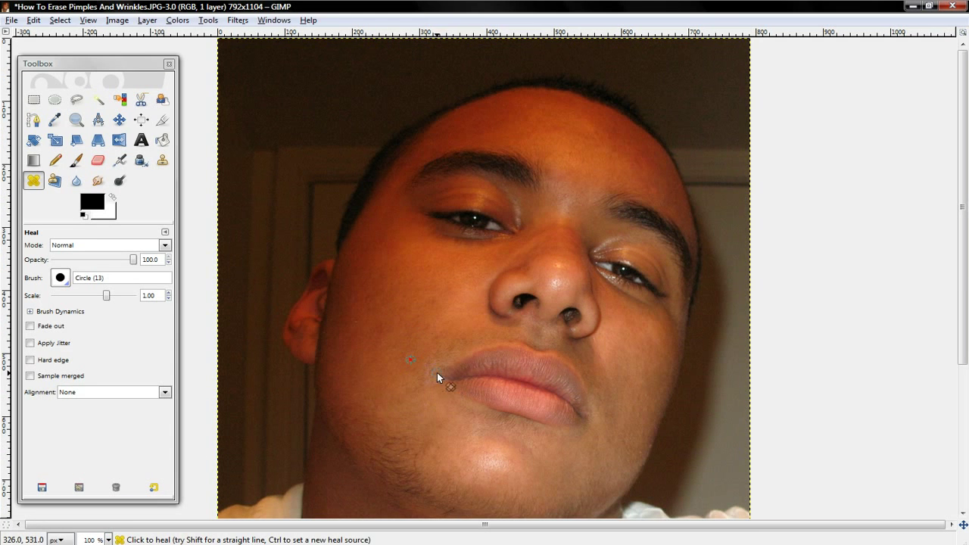
pyautogui.click(427, 375)
pyautogui.click(433, 369)
pyautogui.click(432, 399)
pyautogui.click(443, 384)
pyautogui.click(430, 410)
pyautogui.click(454, 428)
pyautogui.click(445, 349)
# Heal the dark crease beneath the left-hand eye from its outer corner towards the nose
pyautogui.click(108, 540)
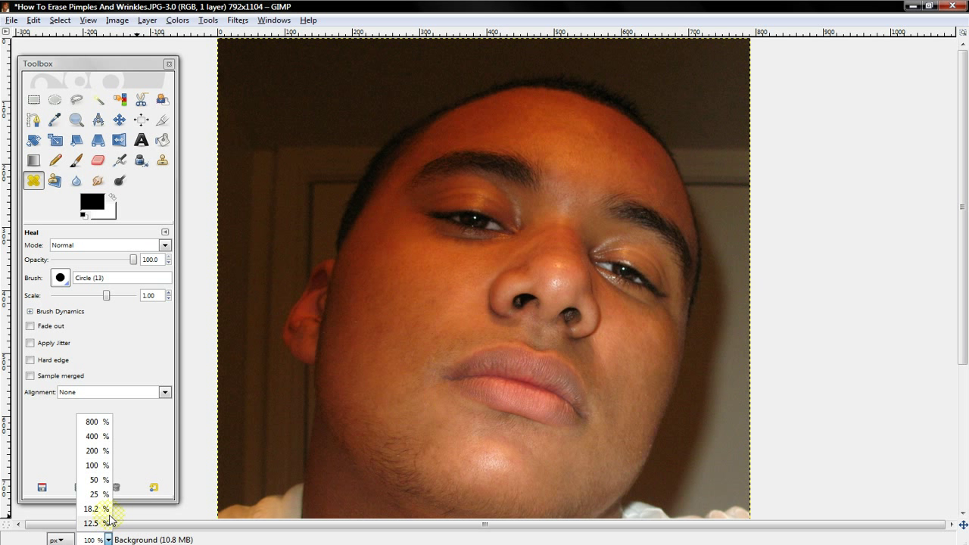
pyautogui.click(96, 449)
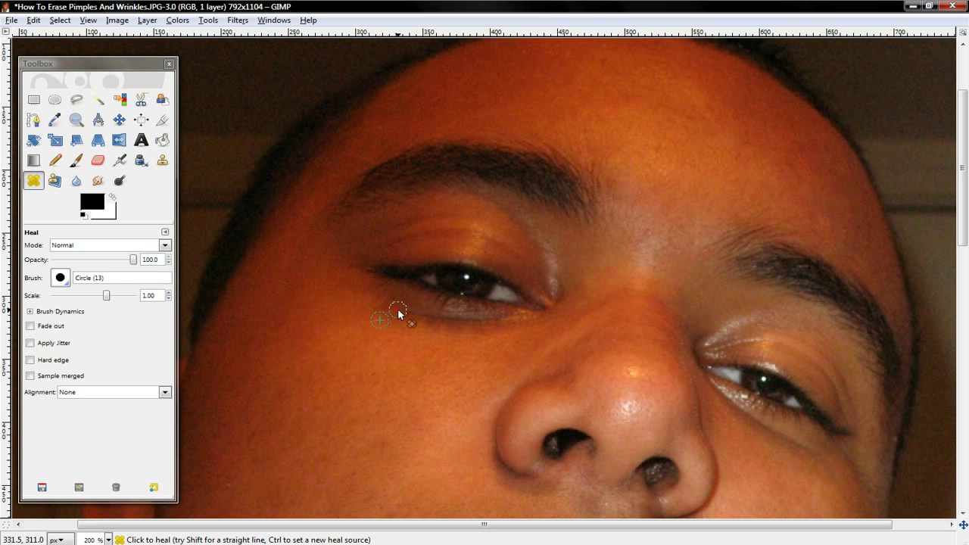
pyautogui.click(397, 311)
pyautogui.moveTo(414, 313); pyautogui.dragTo(510, 324)
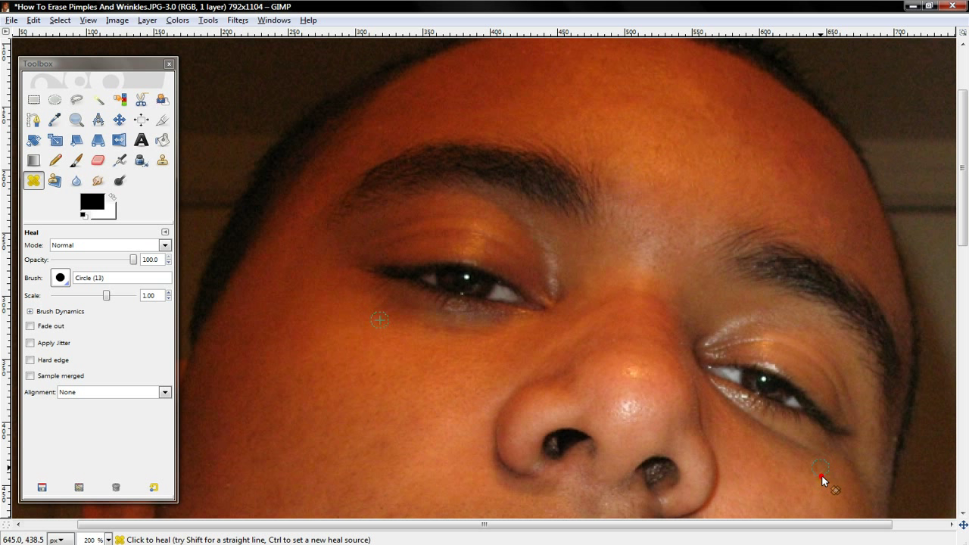
# Heal the wrinkle beneath the right-hand eye, resampling from the cheek just below it
pyautogui.moveTo(819, 451)
pyautogui.mouseDown()
pyautogui.moveTo(750, 424)
pyautogui.moveTo(705, 388)
pyautogui.mouseUp()
pyautogui.keyDown('ctrl'); pyautogui.click(802, 464); pyautogui.keyUp('ctrl')
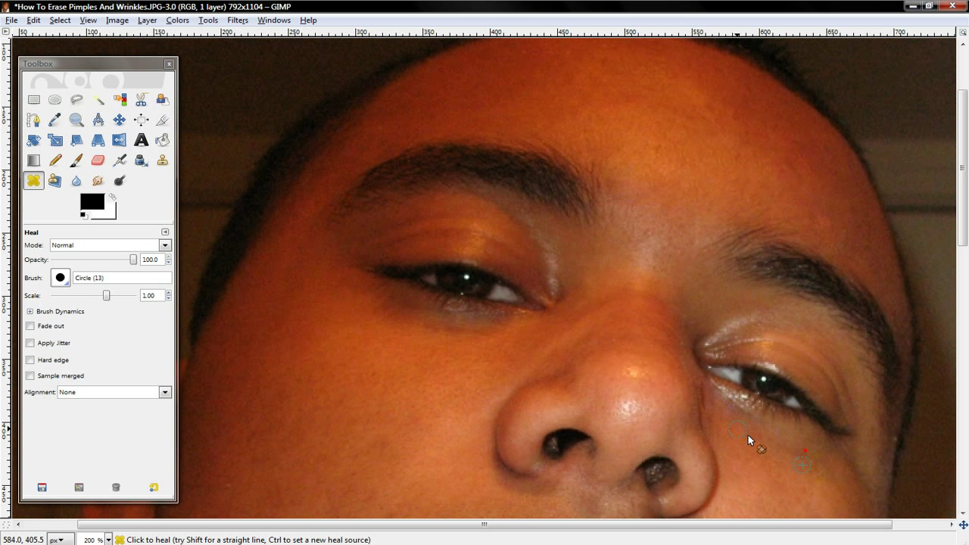
pyautogui.moveTo(748, 435); pyautogui.dragTo(706, 389)
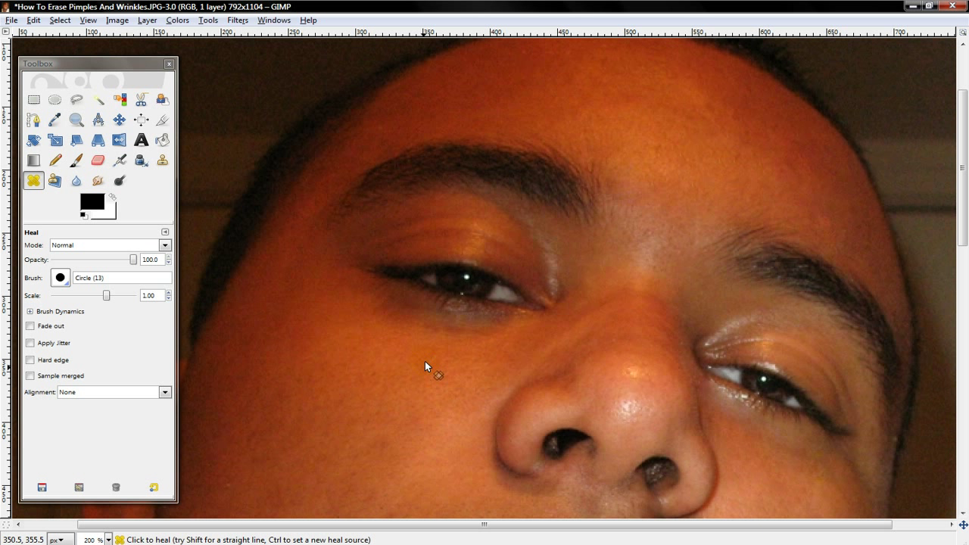
# Heal the remaining spot on the left-hand cheek and touch up the right-hand eyebrow with a newly sampled source
pyautogui.click(108, 540)
pyautogui.click(103, 463)
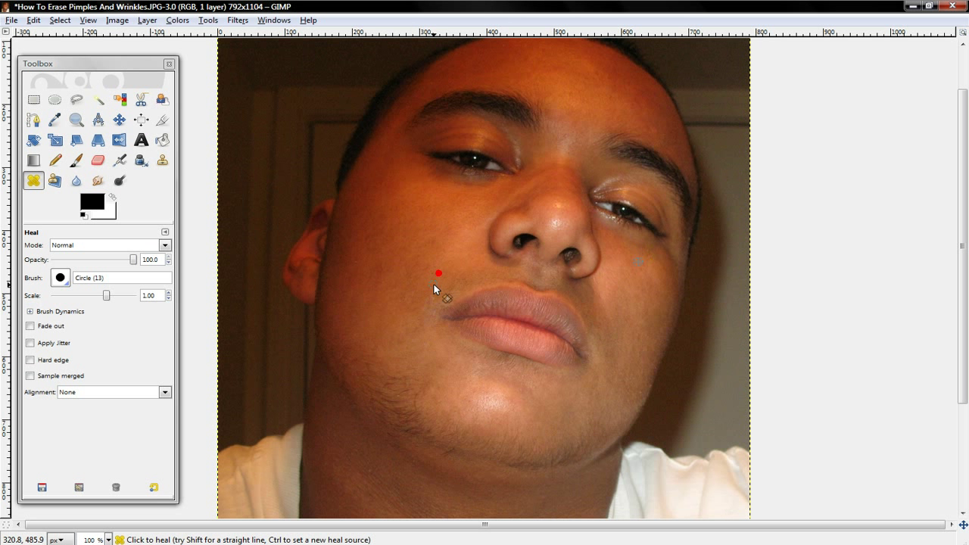
pyautogui.click(432, 238)
pyautogui.keyDown('ctrl'); pyautogui.click(668, 143); pyautogui.keyUp('ctrl')
pyautogui.click(651, 128)
# Heal over the dark openings of both nostrils
pyautogui.click(569, 260)
pyautogui.click(575, 253)
pyautogui.click(519, 241)
pyautogui.scroll(5, 332, 267)
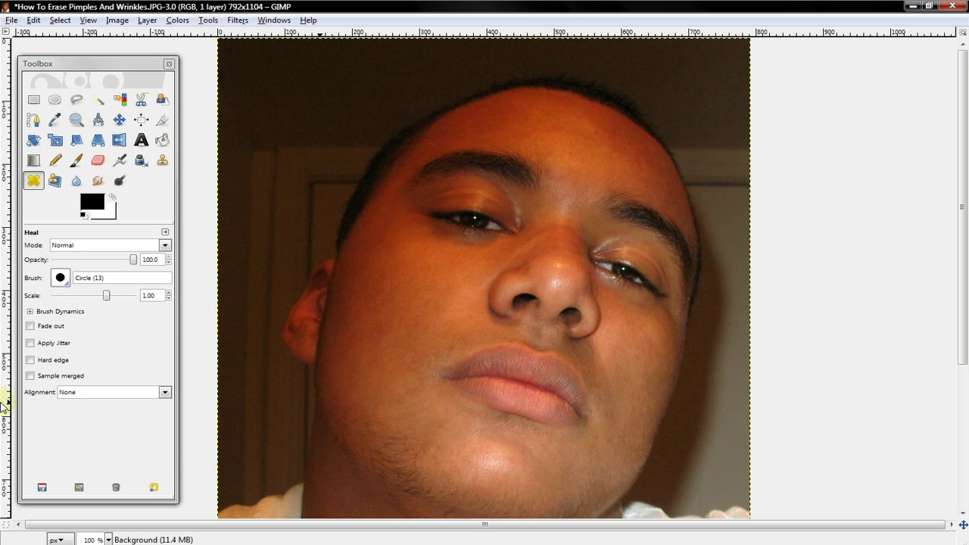
# Revert the photo to its last saved version and discard the healing edits
pyautogui.click(11, 20)
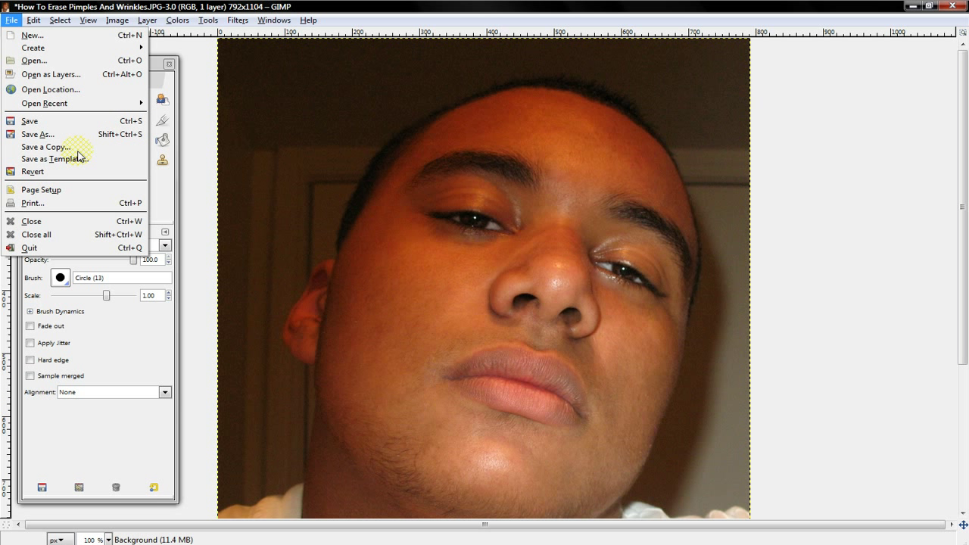
pyautogui.click(37, 172)
pyautogui.click(514, 347)
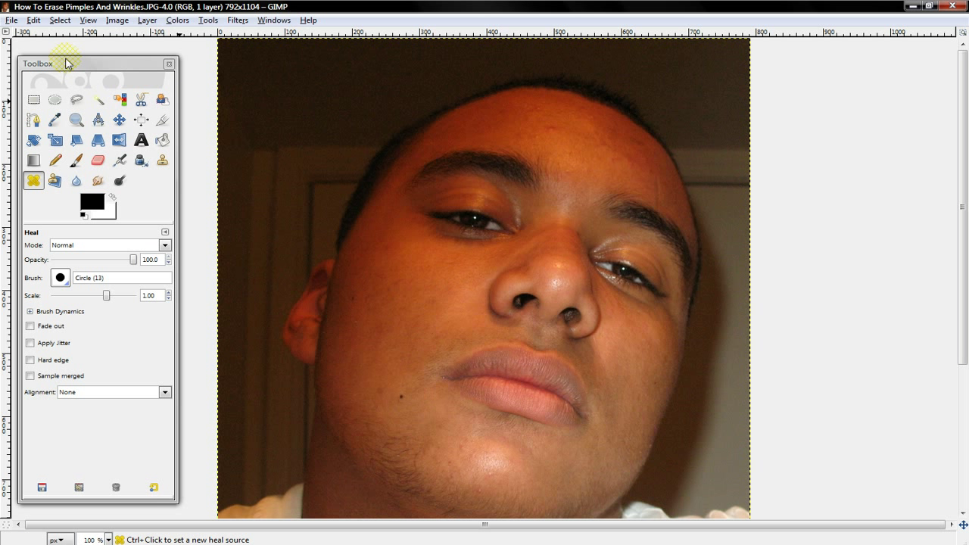
pyautogui.rightClick(235, 176)
pyautogui.click(199, 185)
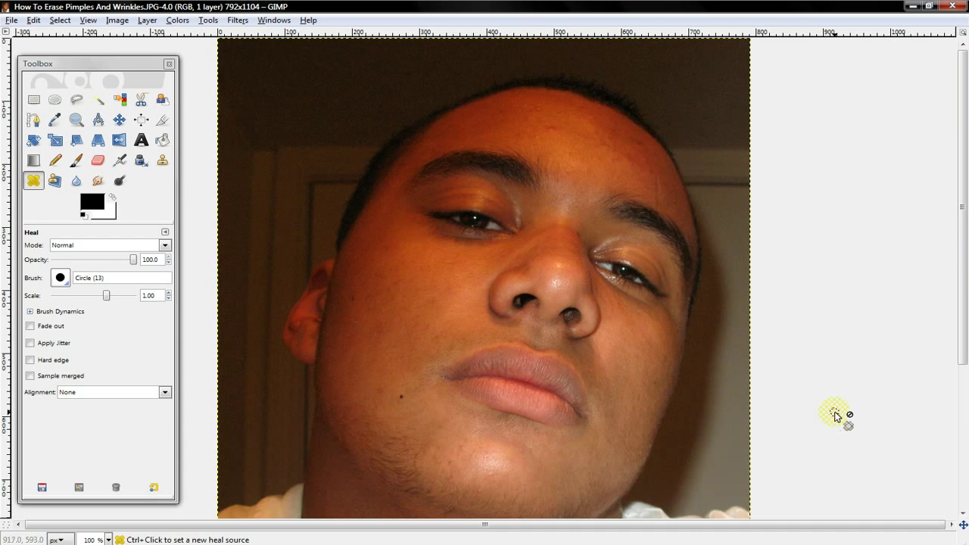
pyautogui.scroll(-4, 835, 415)
pyautogui.scroll(4, 835, 415)
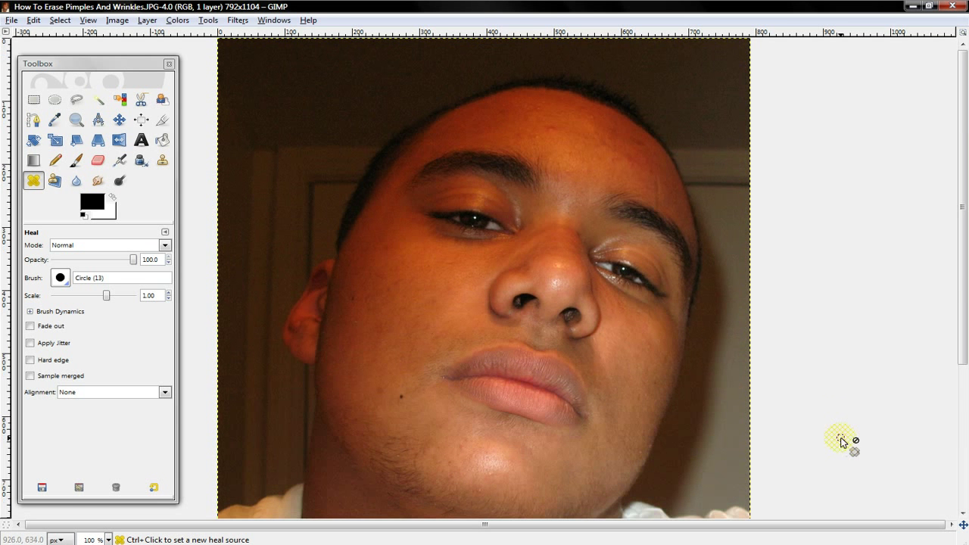
pyautogui.rightClick(882, 544)
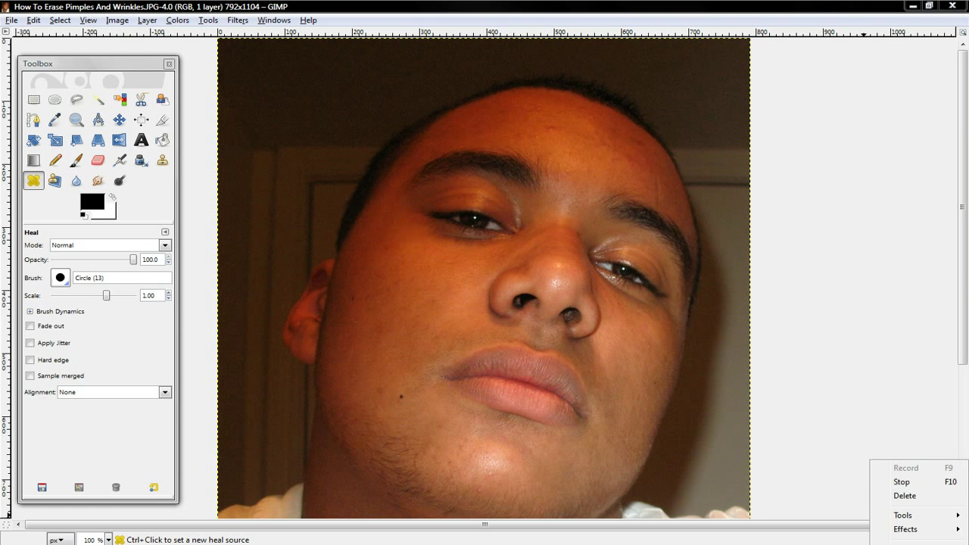